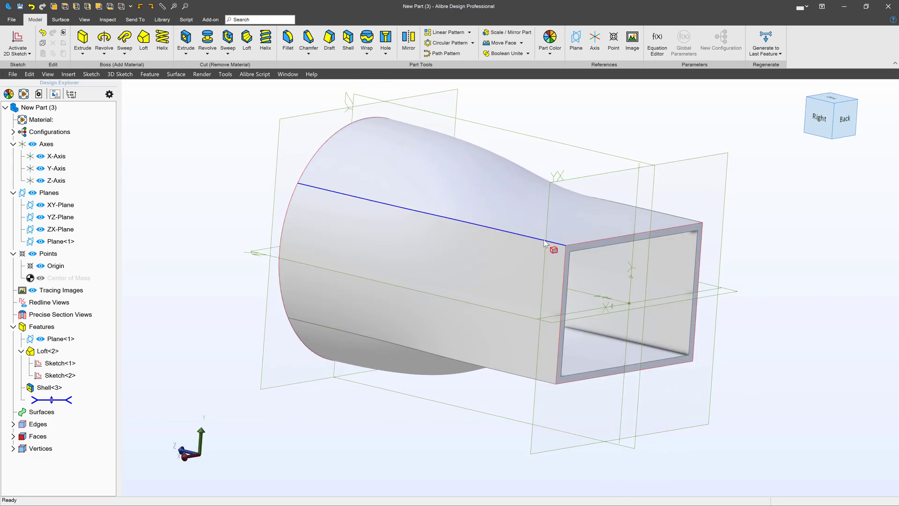
Roll the feature history back to just before the shell feature so the loft is solid.
{"action": "left_click", "coordinate": [546, 242]}
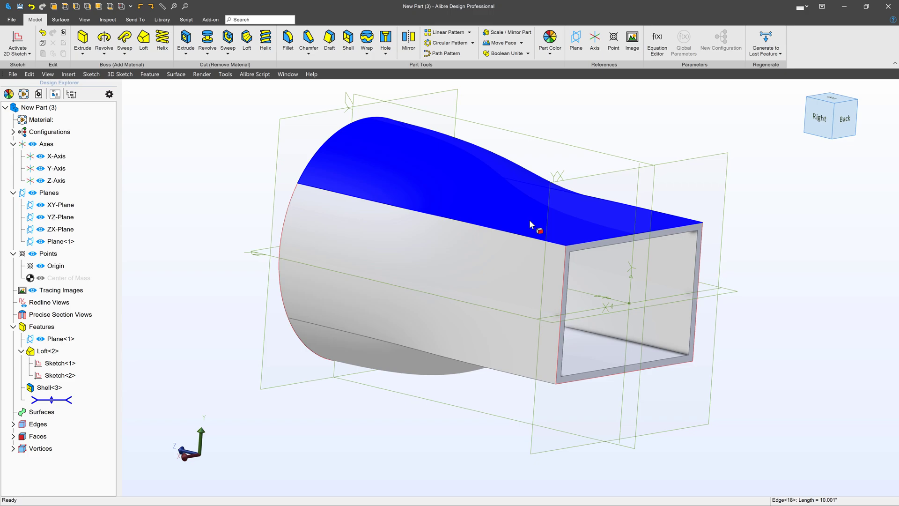
{"action": "mouse_move", "coordinate": [612, 189]}
{"action": "middle_mouse_down"}
{"action": "mouse_move", "coordinate": [644, 201]}
{"action": "mouse_move", "coordinate": [606, 194]}
{"action": "middle_mouse_up"}
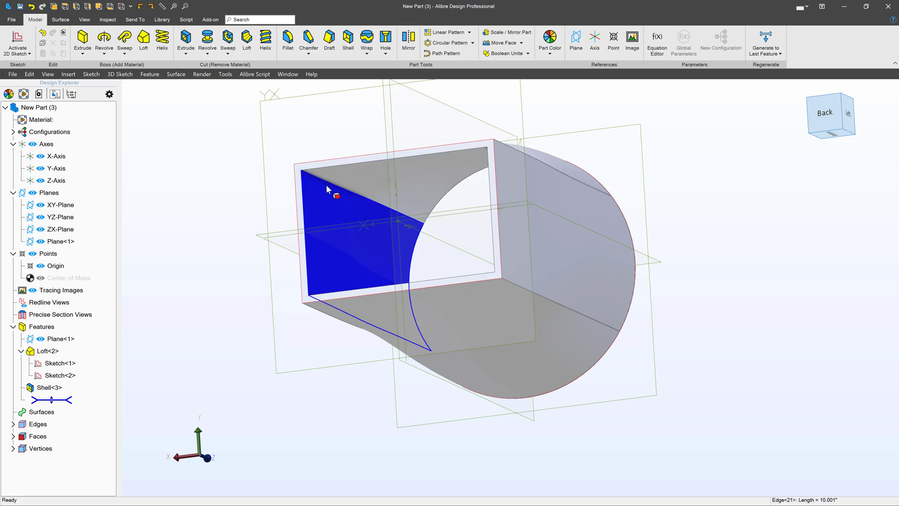
{"action": "middle_click_drag", "start_coordinate": [327, 188], "coordinate": [344, 189]}
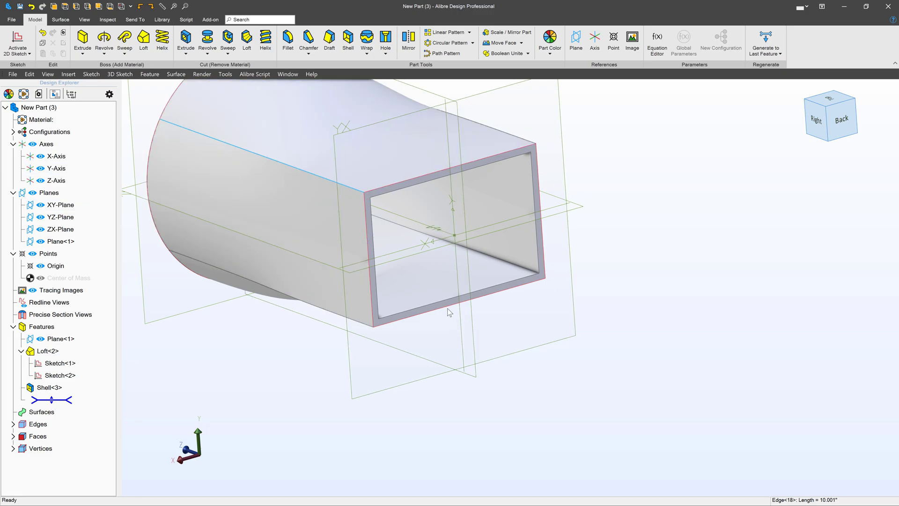
{"action": "middle_click_drag", "start_coordinate": [407, 277], "coordinate": [504, 378]}
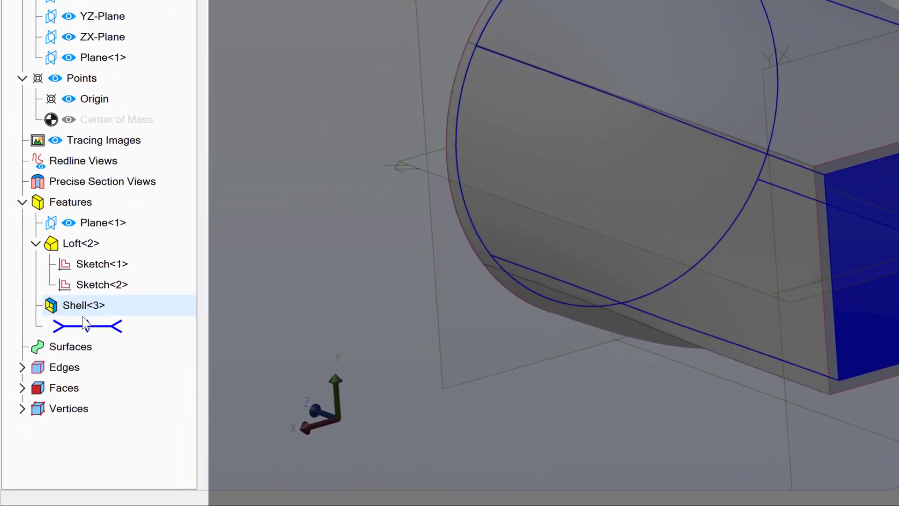
{"action": "left_click_drag", "start_coordinate": [103, 298], "coordinate": [99, 270]}
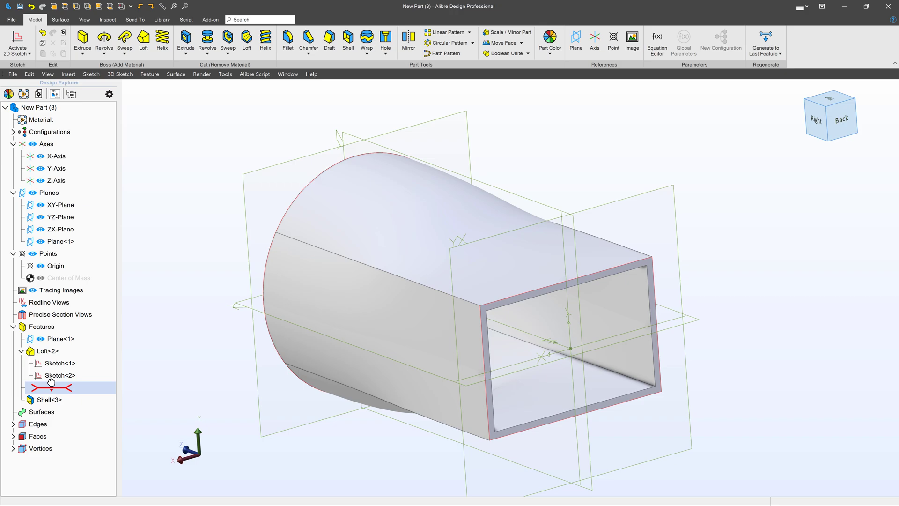
{"action": "left_click_drag", "start_coordinate": [51, 381], "coordinate": [51, 383]}
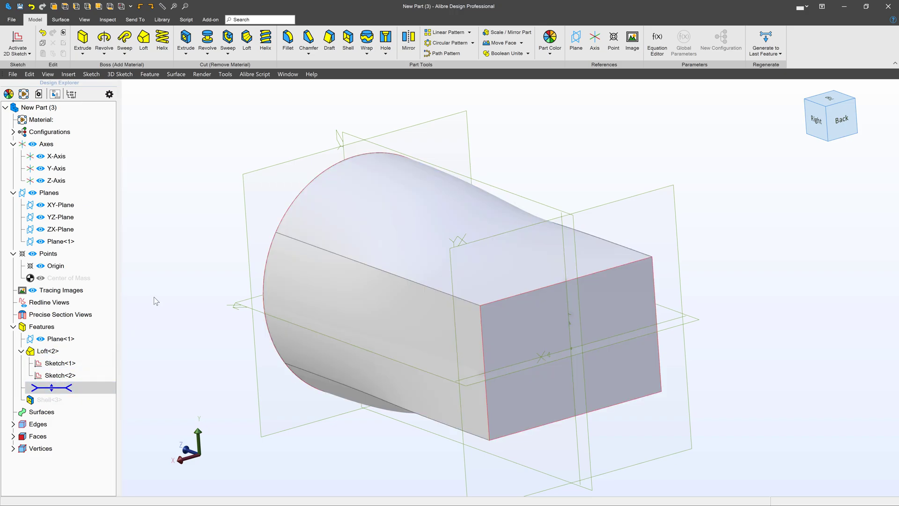
Fillet the four lengthwise corner edges of the loft with a constant radius of 0.5 inch.
{"action": "left_click", "coordinate": [287, 41]}
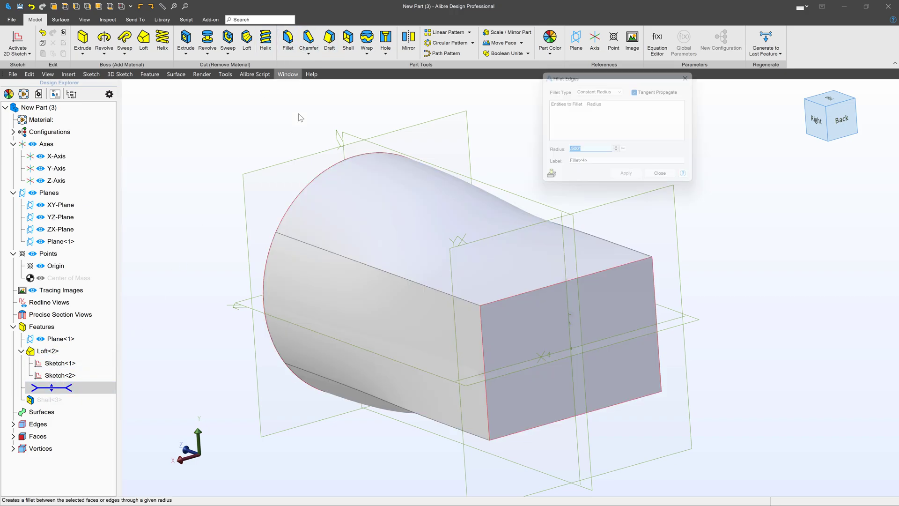
{"action": "left_click", "coordinate": [466, 304]}
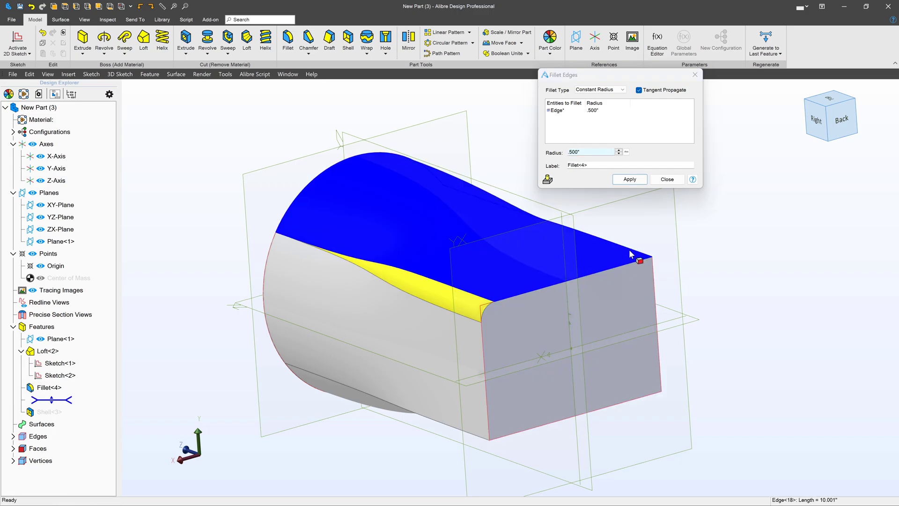
{"action": "left_click", "coordinate": [633, 253]}
{"action": "right_click_drag", "start_coordinate": [635, 256], "coordinate": [648, 325]}
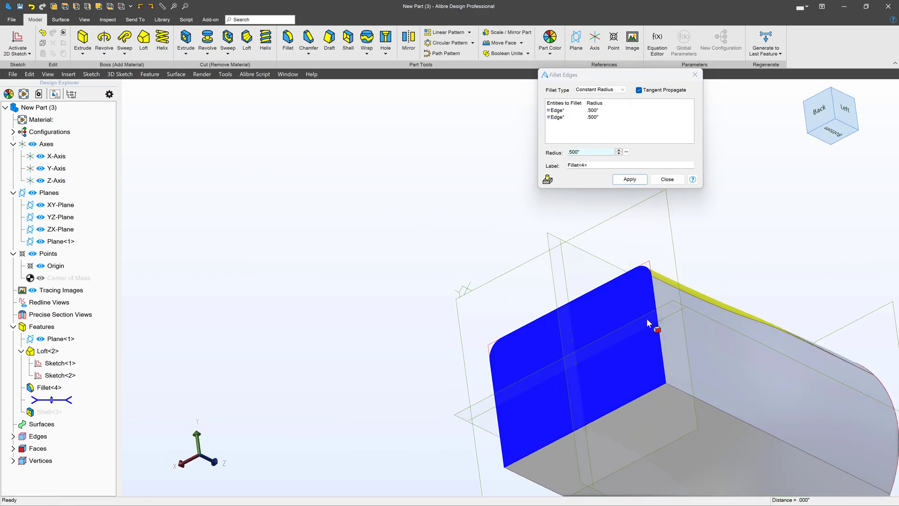
{"action": "left_click", "coordinate": [683, 393]}
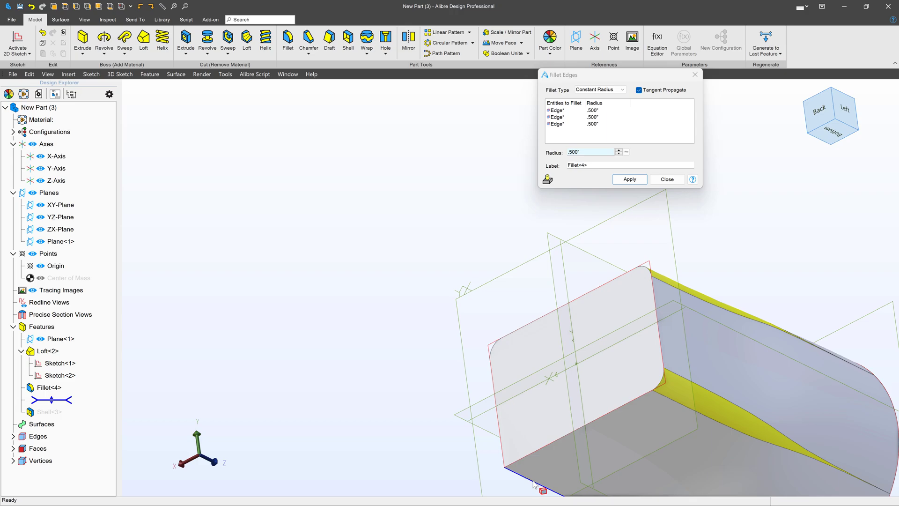
{"action": "left_click", "coordinate": [516, 476]}
{"action": "left_click", "coordinate": [630, 179]}
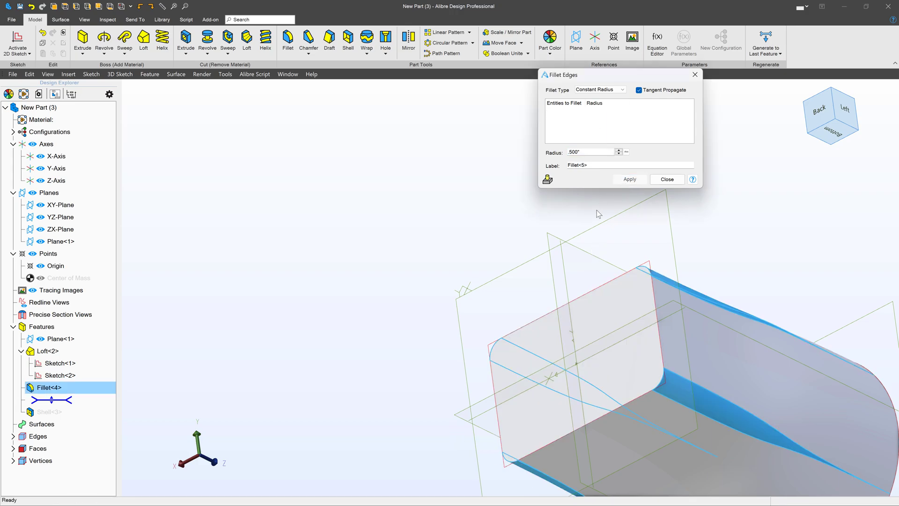
{"action": "right_click_drag", "start_coordinate": [599, 215], "coordinate": [629, 159]}
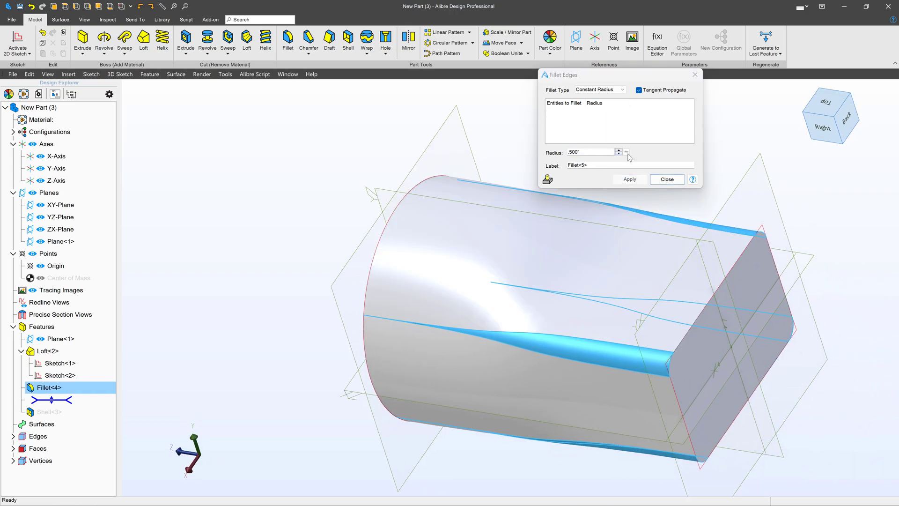
{"action": "left_click", "coordinate": [667, 179]}
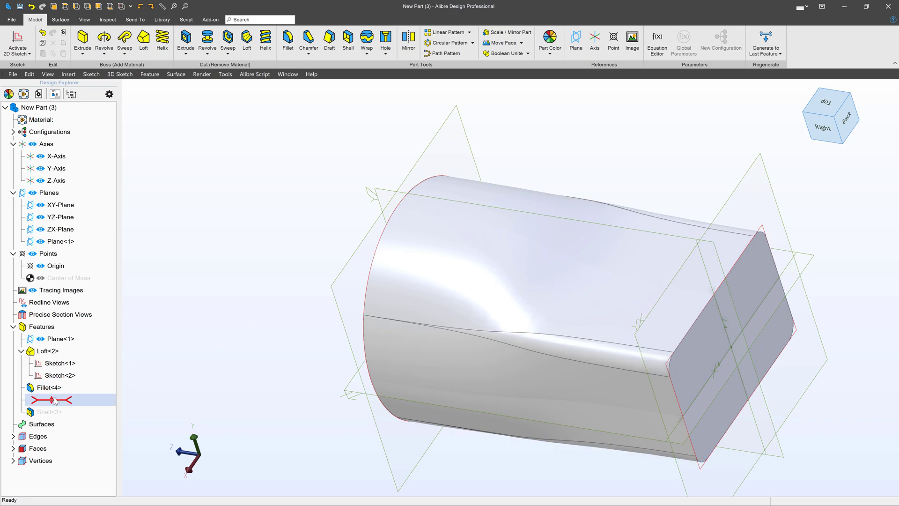
Roll the feature history forward past the shell and examine the rounded corners at both open ends.
{"action": "left_click_drag", "start_coordinate": [54, 399], "coordinate": [52, 411]}
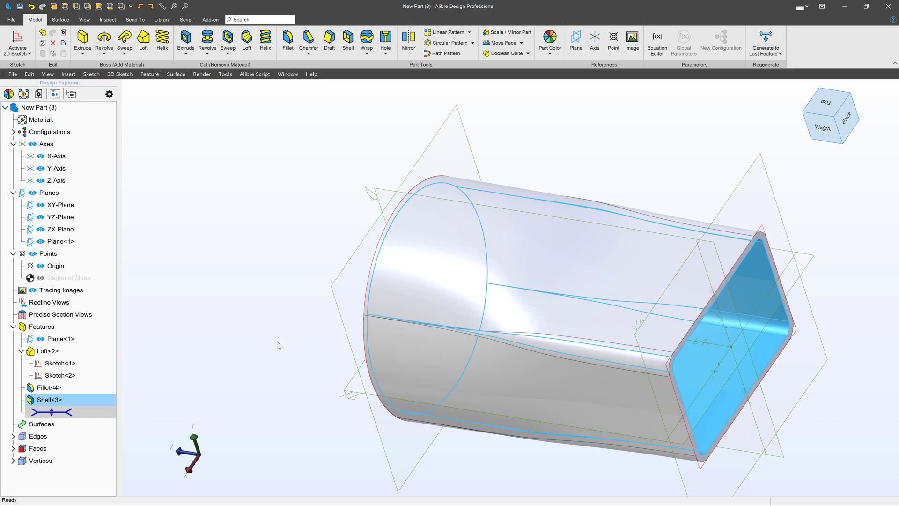
{"action": "right_click_drag", "start_coordinate": [341, 324], "coordinate": [327, 306]}
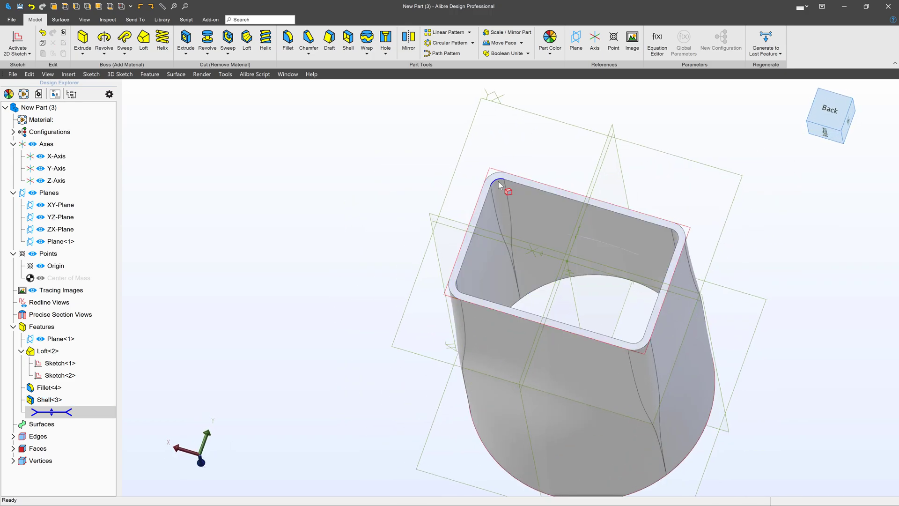
{"action": "right_click_drag", "start_coordinate": [441, 218], "coordinate": [441, 251]}
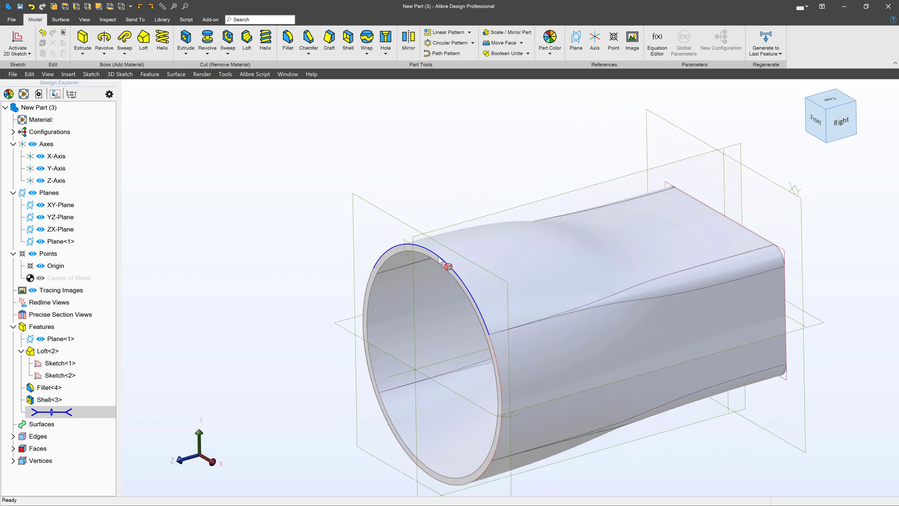
{"action": "scroll", "coordinate": [213, 301], "scroll_direction": "down", "scroll_amount": 4}
{"action": "scroll", "coordinate": [449, 287], "scroll_direction": "up", "scroll_amount": 5}
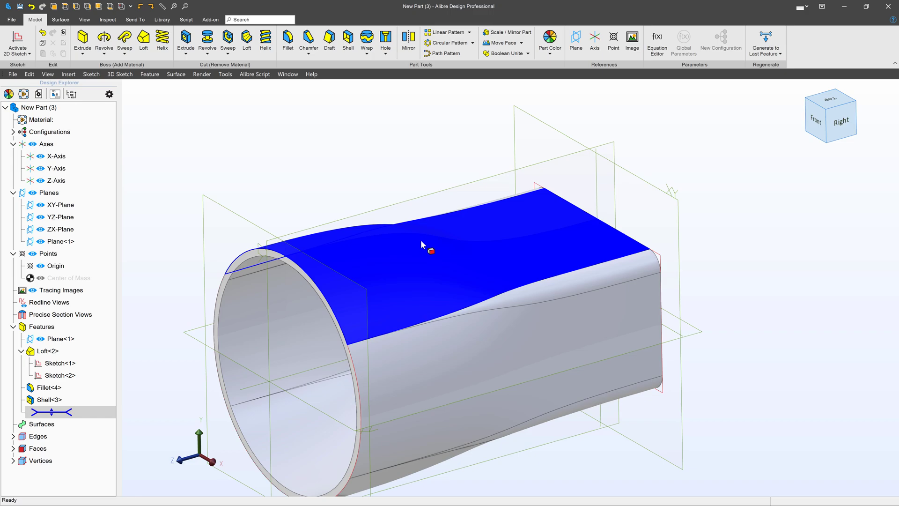
{"action": "scroll", "coordinate": [409, 232], "scroll_direction": "down", "scroll_amount": 2}
{"action": "scroll", "coordinate": [304, 431], "scroll_direction": "up", "scroll_amount": 2}
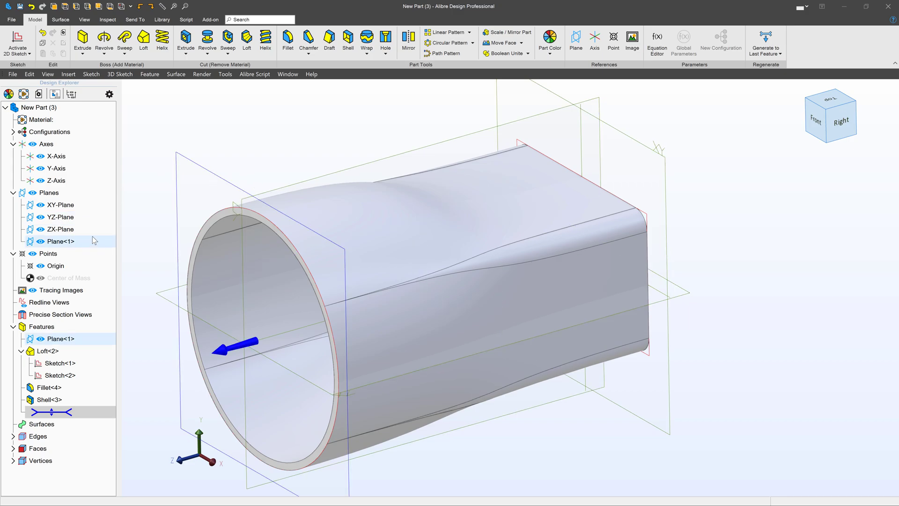
Set the offset distance of Plane<1> from the XY-Plane to 12 inches and regenerate the model to the last feature.
{"action": "right_click", "coordinate": [56, 339]}
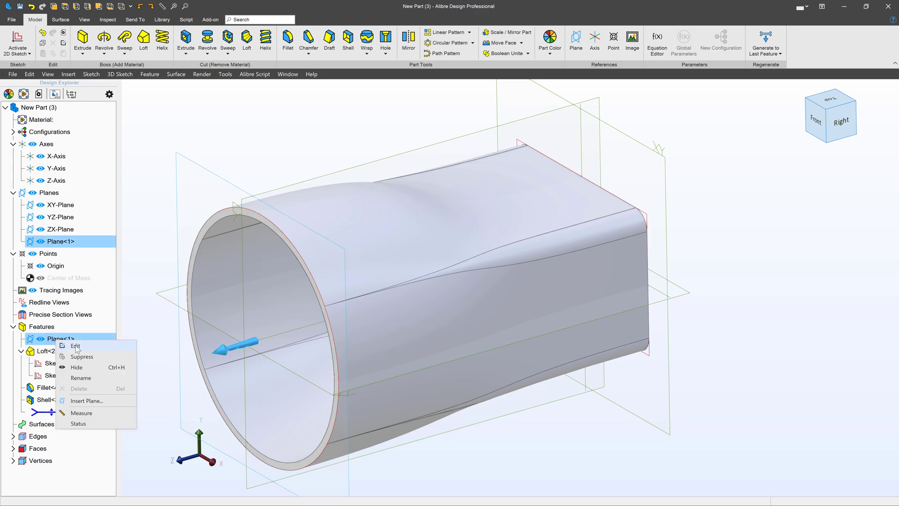
{"action": "left_click", "coordinate": [75, 346]}
{"action": "left_click_drag", "start_coordinate": [666, 103], "coordinate": [576, 89]}
{"action": "type", "text": "12"}
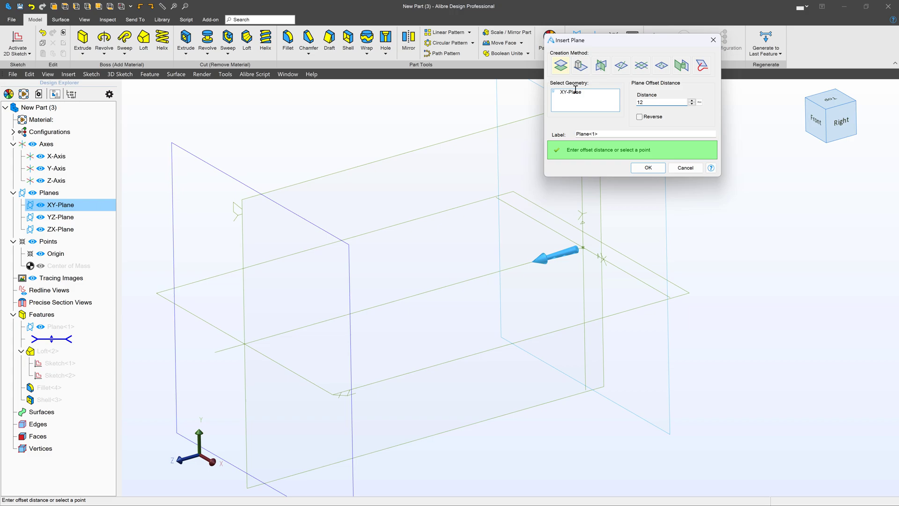
{"action": "left_click", "coordinate": [654, 168]}
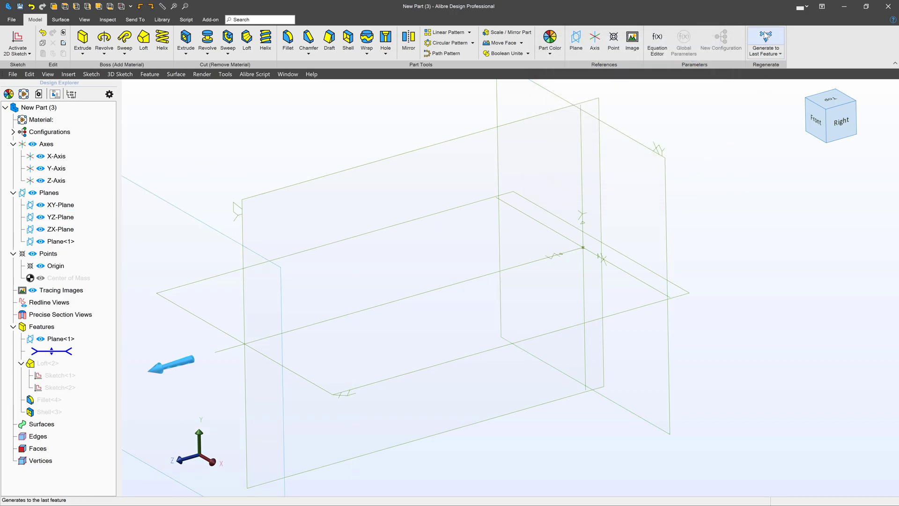
{"action": "left_click", "coordinate": [766, 39]}
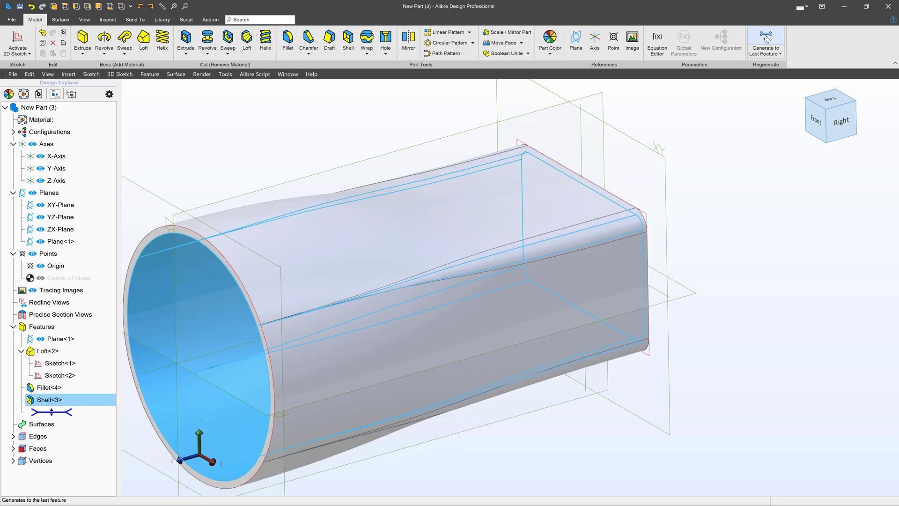
{"action": "scroll", "coordinate": [479, 221], "scroll_direction": "up", "scroll_amount": 3}
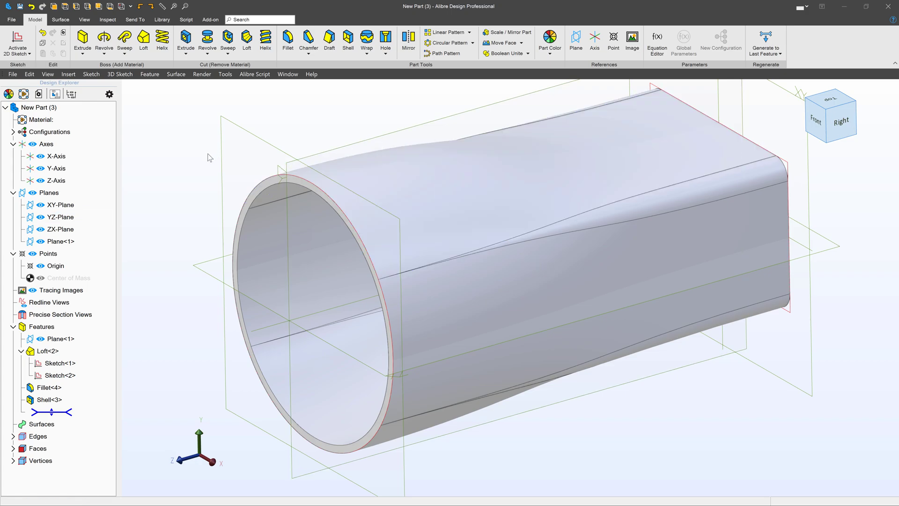
Open the loft feature for editing and switch to the Right view.
{"action": "right_click", "coordinate": [48, 350]}
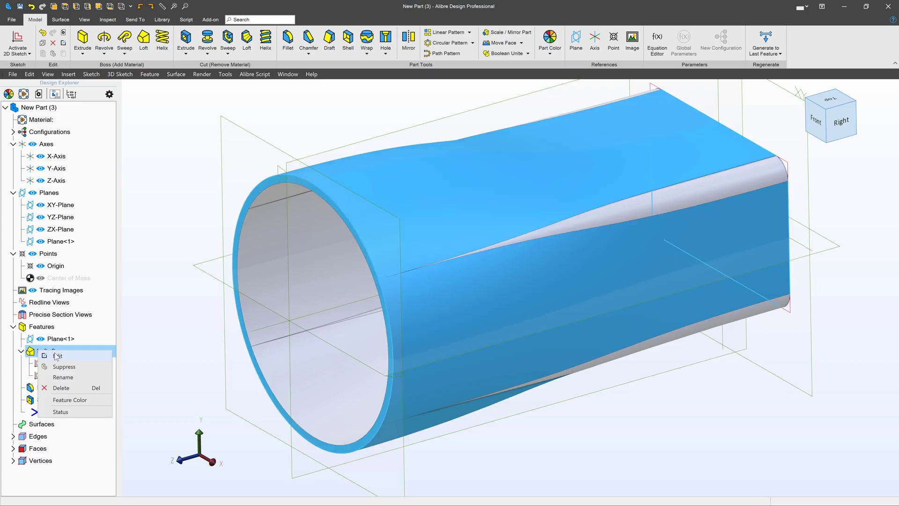
{"action": "left_click", "coordinate": [68, 357]}
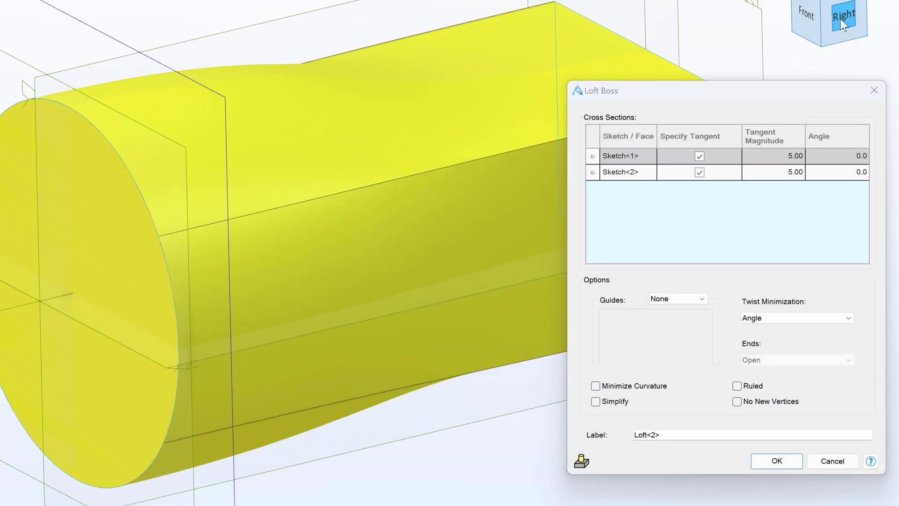
{"action": "left_click", "coordinate": [841, 19]}
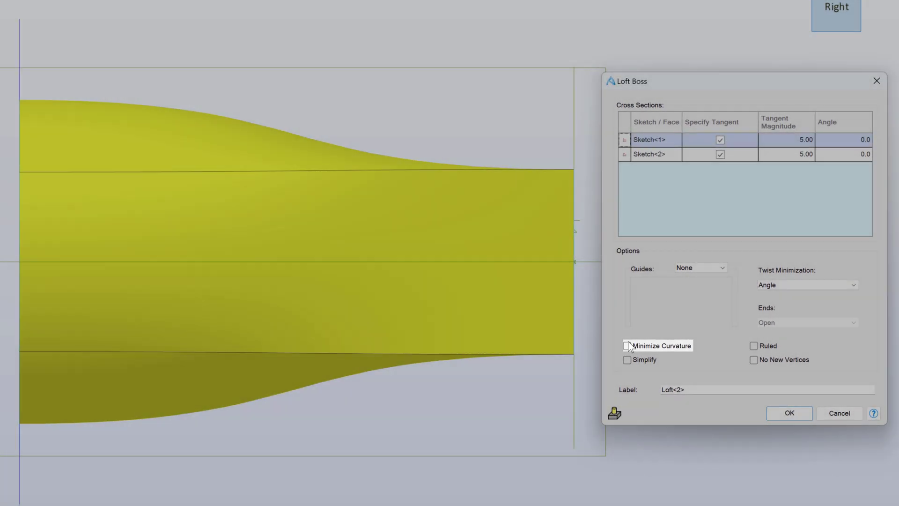
Try the Minimize Curvature option on the loft, examine the previewed profile, and turn the option off.
{"action": "left_click", "coordinate": [627, 346]}
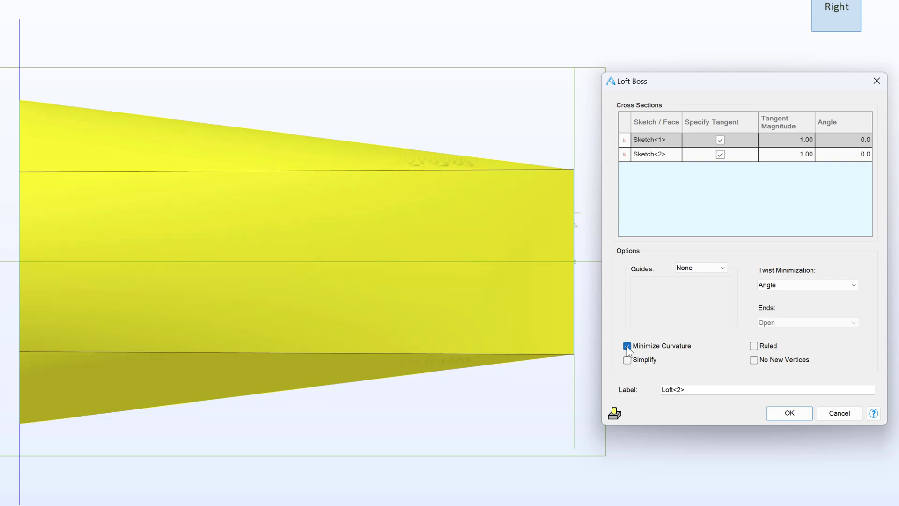
{"action": "left_click", "coordinate": [627, 346]}
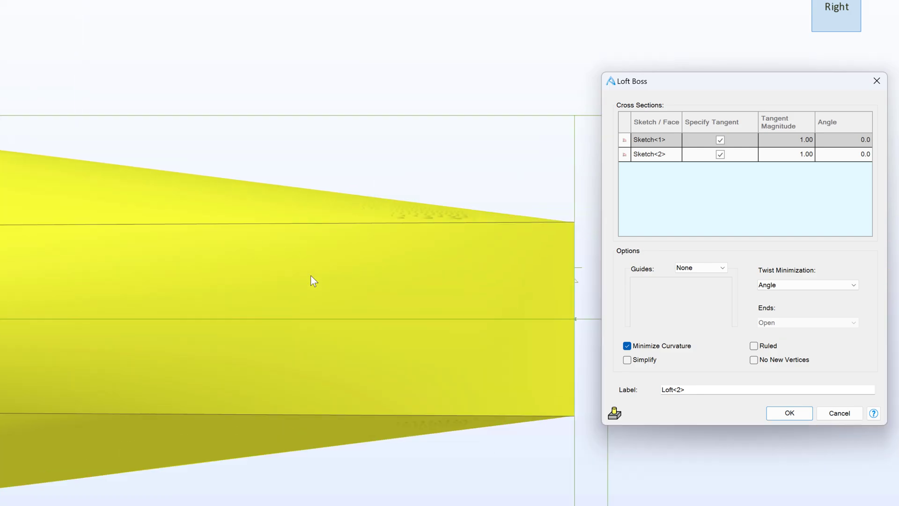
{"action": "scroll", "coordinate": [311, 274], "scroll_direction": "up", "scroll_amount": 3}
{"action": "scroll", "coordinate": [241, 260], "scroll_direction": "down", "scroll_amount": 4}
{"action": "scroll", "coordinate": [336, 355], "scroll_direction": "up", "scroll_amount": 4}
{"action": "scroll", "coordinate": [452, 310], "scroll_direction": "down", "scroll_amount": 5}
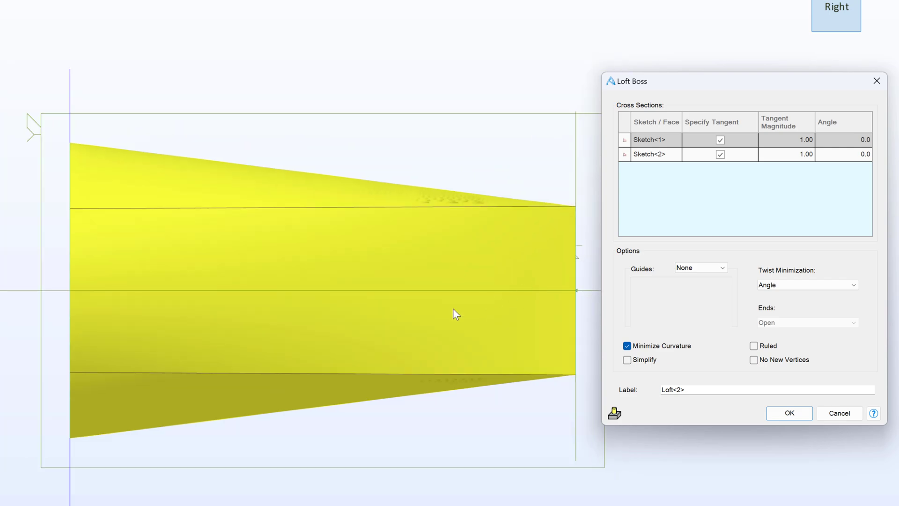
{"action": "scroll", "coordinate": [456, 323], "scroll_direction": "up", "scroll_amount": 2}
{"action": "left_click", "coordinate": [626, 346]}
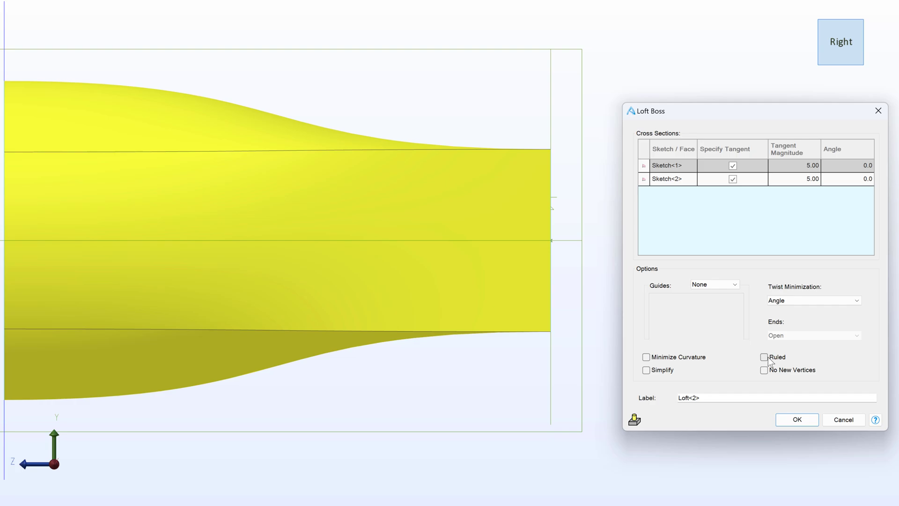
Try the Ruled option on the loft, examine the previewed transition from several angles, and turn the option off.
{"action": "left_click", "coordinate": [765, 358]}
{"action": "left_click", "coordinate": [765, 357]}
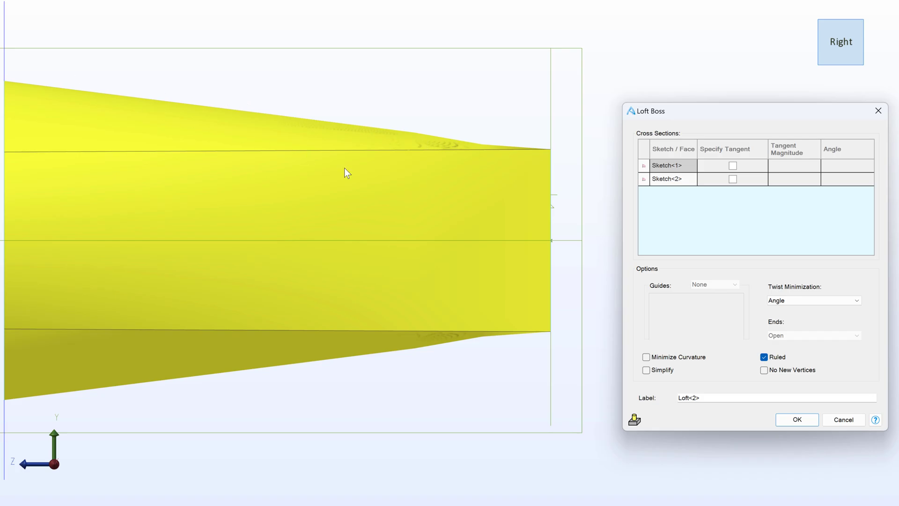
{"action": "mouse_move", "coordinate": [388, 240]}
{"action": "middle_mouse_down"}
{"action": "mouse_move", "coordinate": [366, 241]}
{"action": "mouse_move", "coordinate": [371, 235]}
{"action": "middle_mouse_up"}
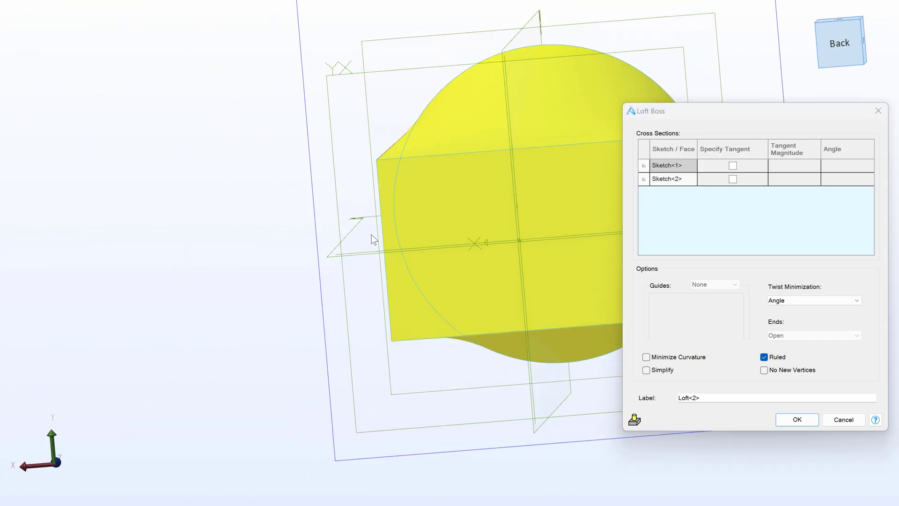
{"action": "middle_click_drag", "start_coordinate": [440, 157], "coordinate": [458, 167]}
{"action": "middle_click_drag", "start_coordinate": [359, 138], "coordinate": [456, 215]}
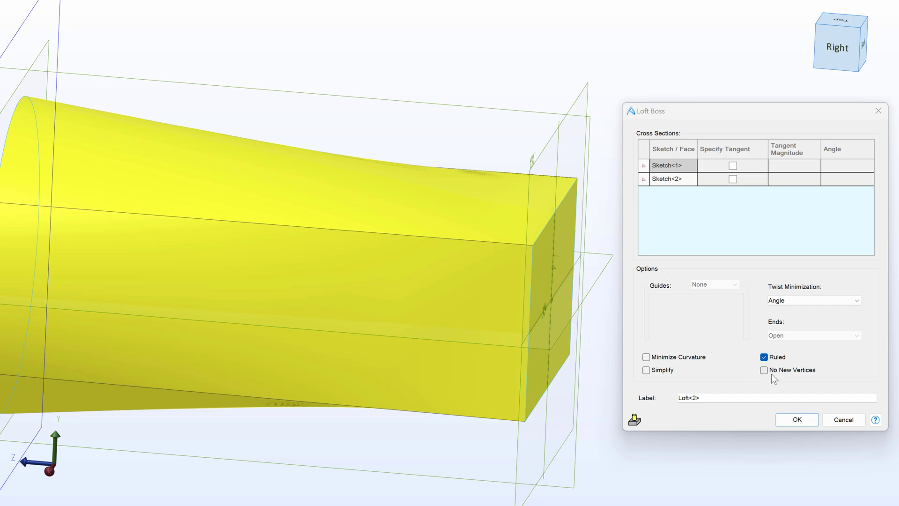
{"action": "left_click", "coordinate": [764, 357]}
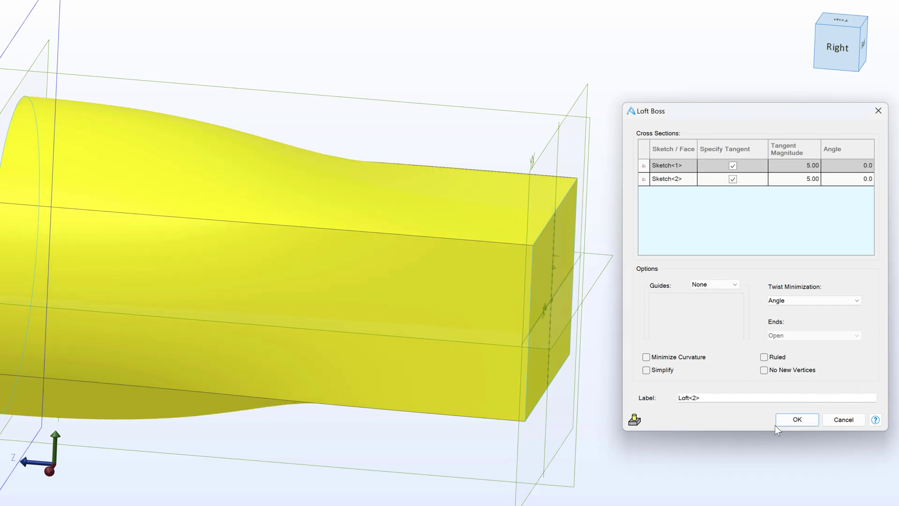